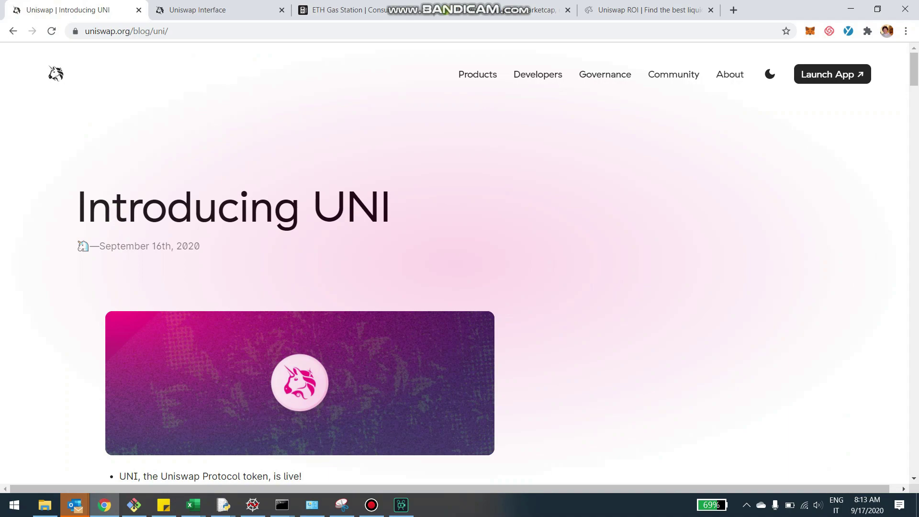
scroll(460, 287, down, 4)
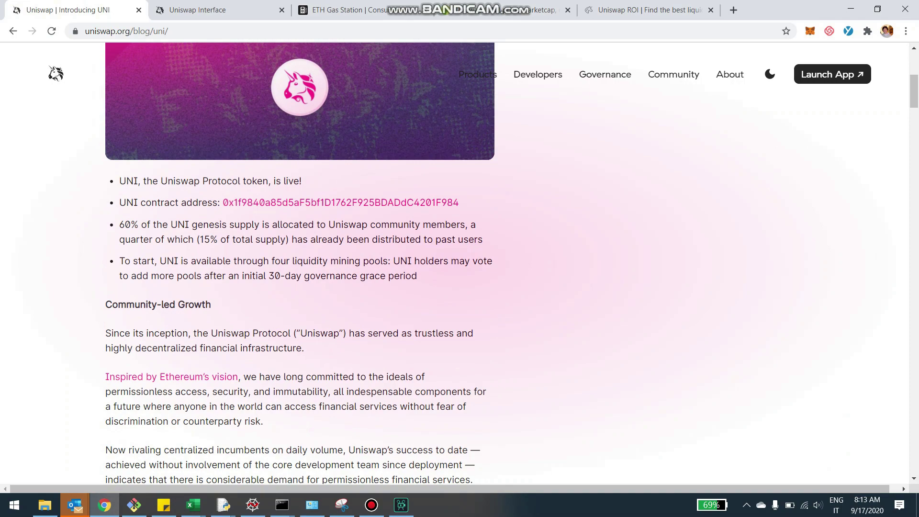
scroll(299, 261, down, 1)
scroll(300, 261, down, 3)
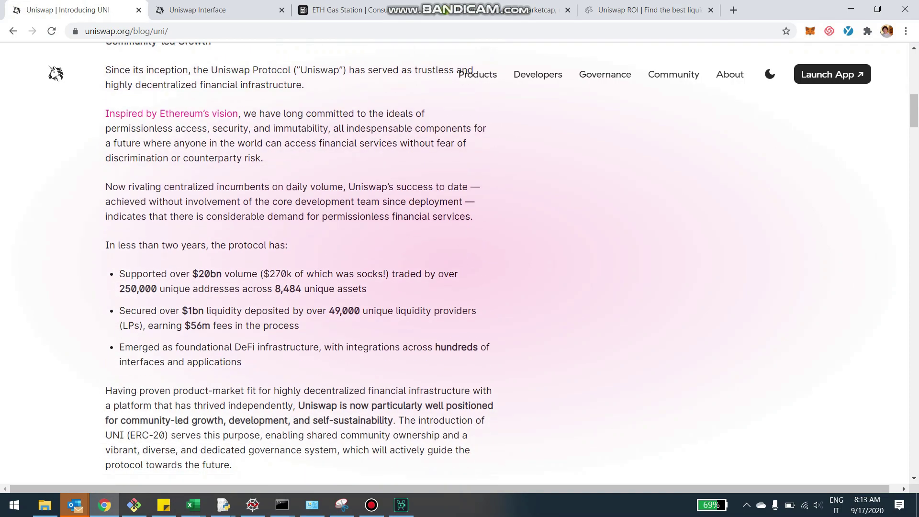
scroll(299, 261, down, 2)
scroll(299, 261, down, 2)
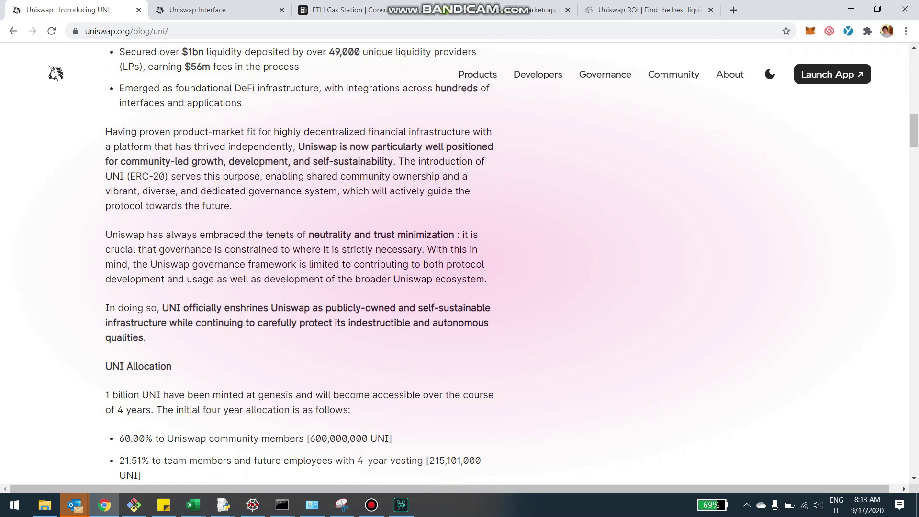
scroll(299, 260, down, 2)
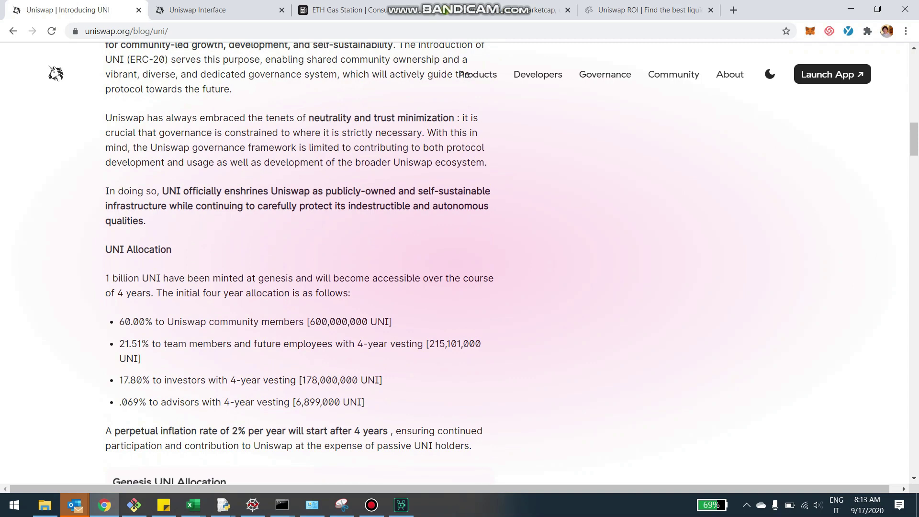
scroll(299, 260, down, 1)
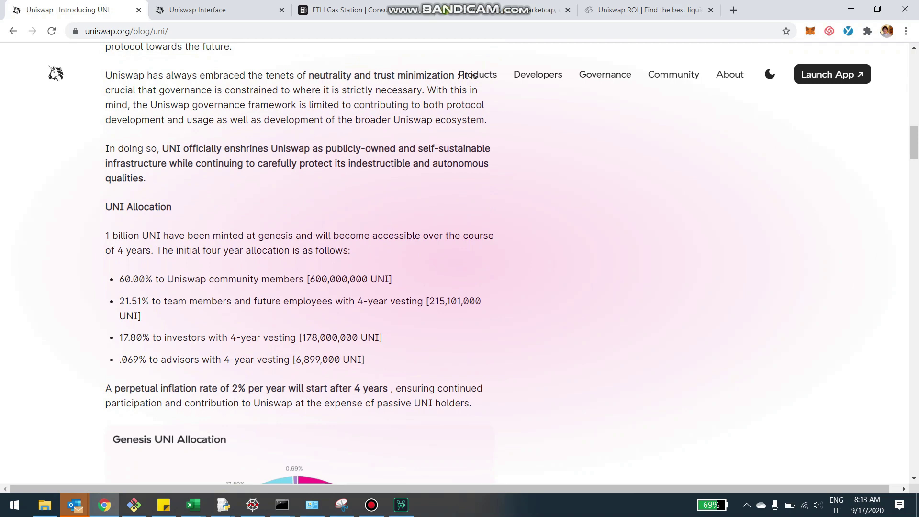
scroll(300, 260, down, 1)
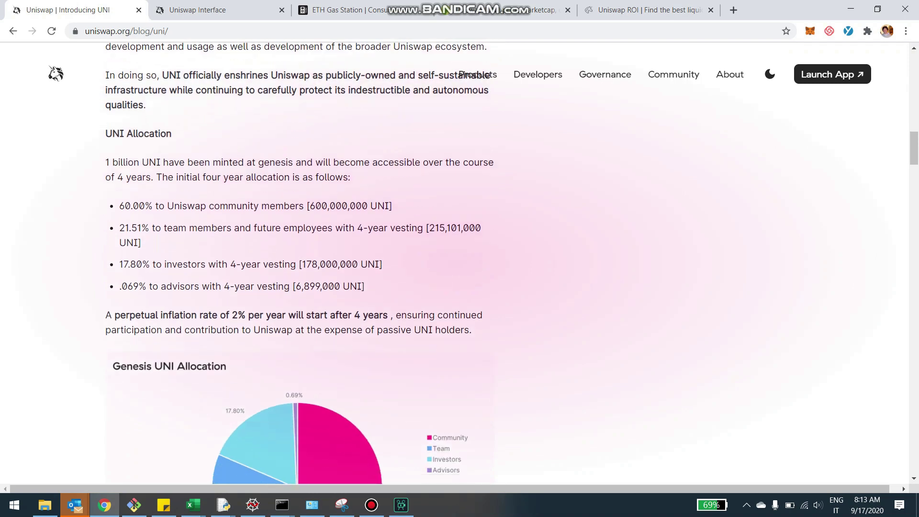
scroll(299, 261, down, 3)
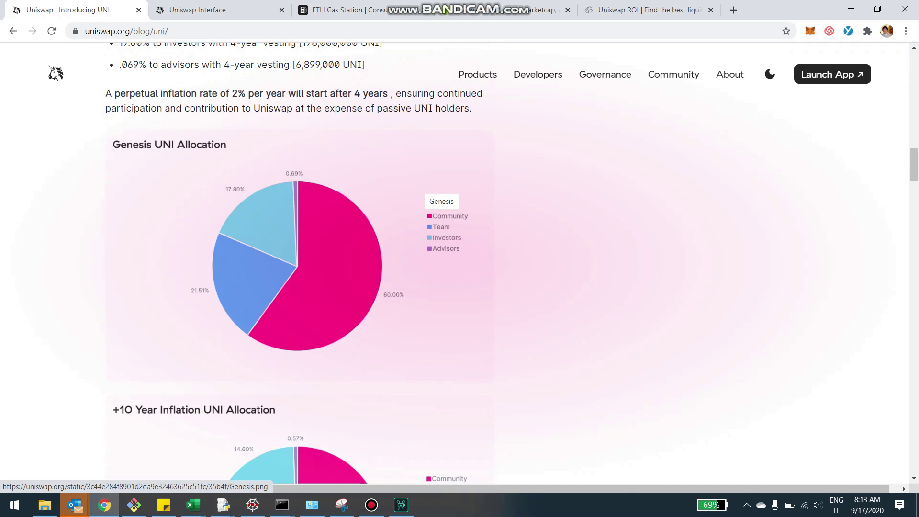
scroll(430, 190, down, 4)
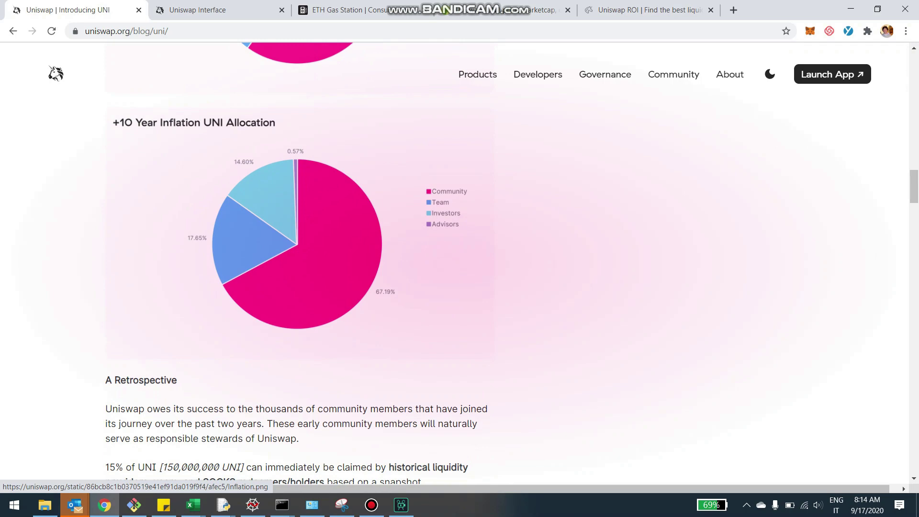
scroll(299, 262, down, 4)
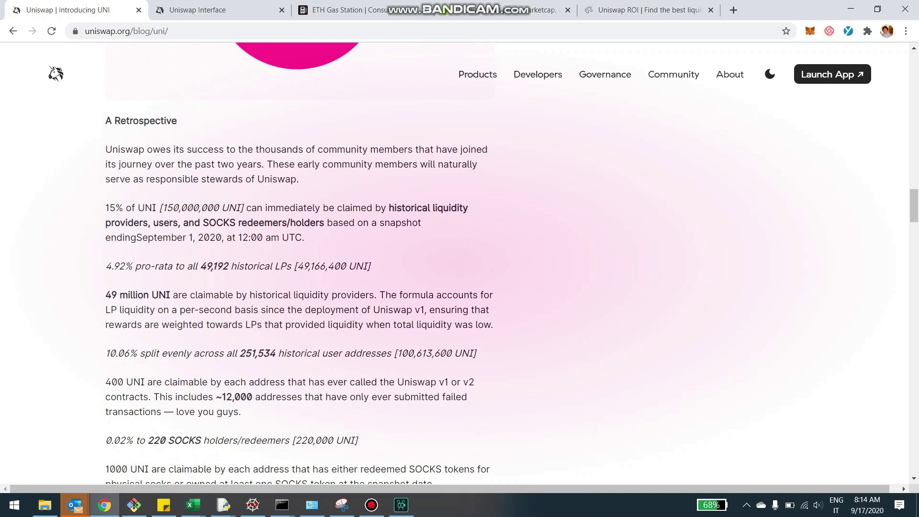
scroll(460, 287, down, 1)
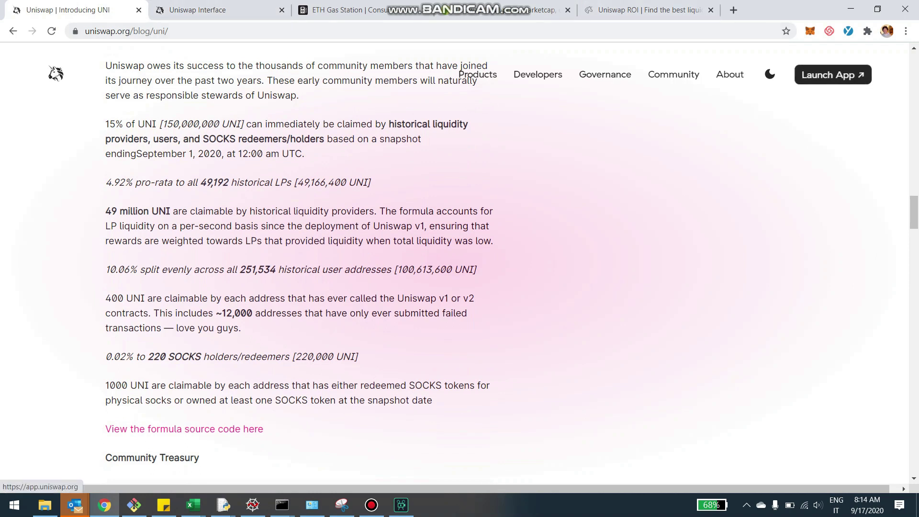
After reading the retrospective claim breakdown, switch to the Uniswap swap page showing 992 UNI to claim
key(ctrl+Tab)
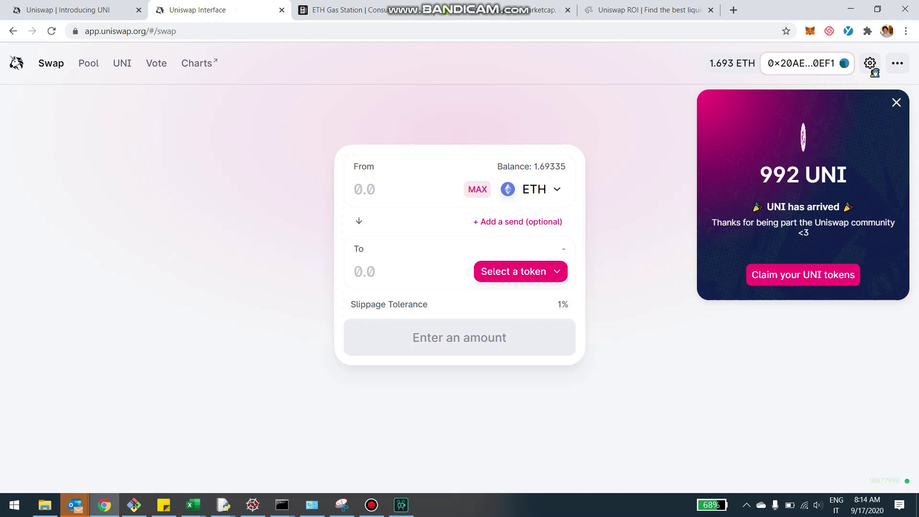
View UNI's CoinGecko page at $2.52, then return to the Introducing UNI blog post
key(ctrl+Tab)
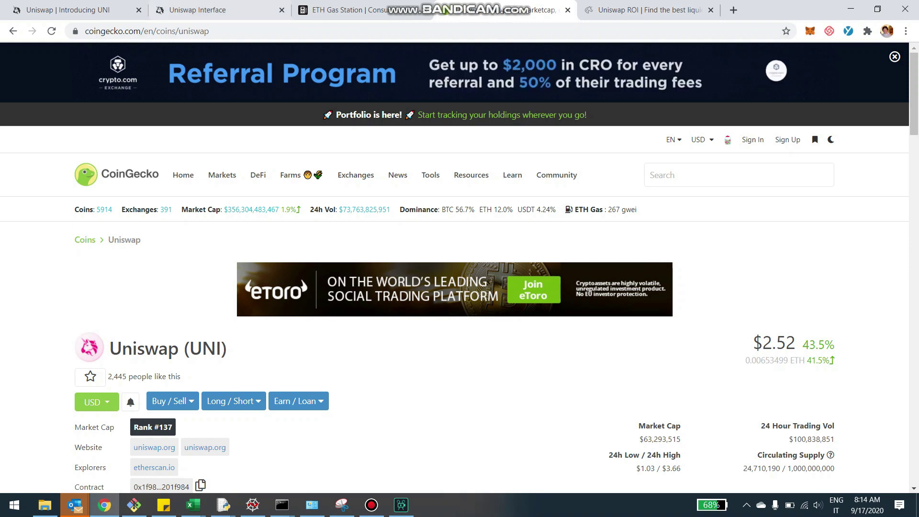
key(ctrl+1)
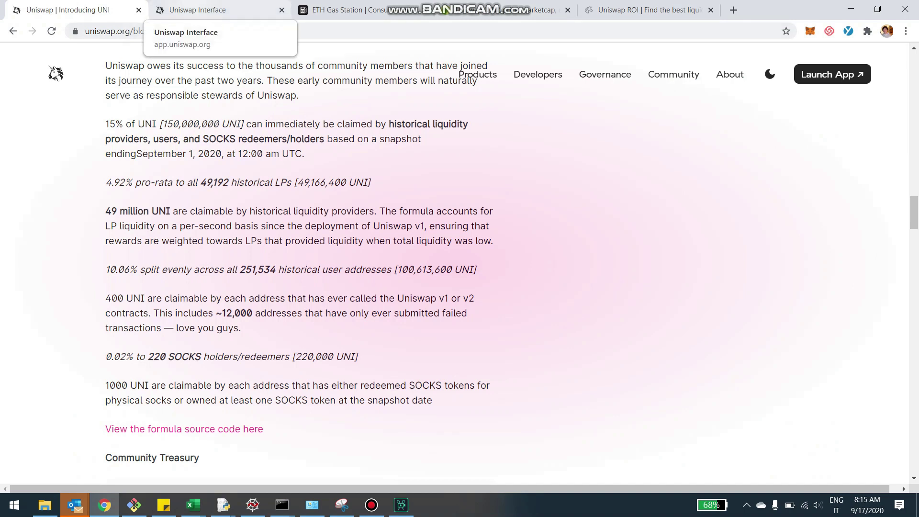
scroll(300, 261, down, 2)
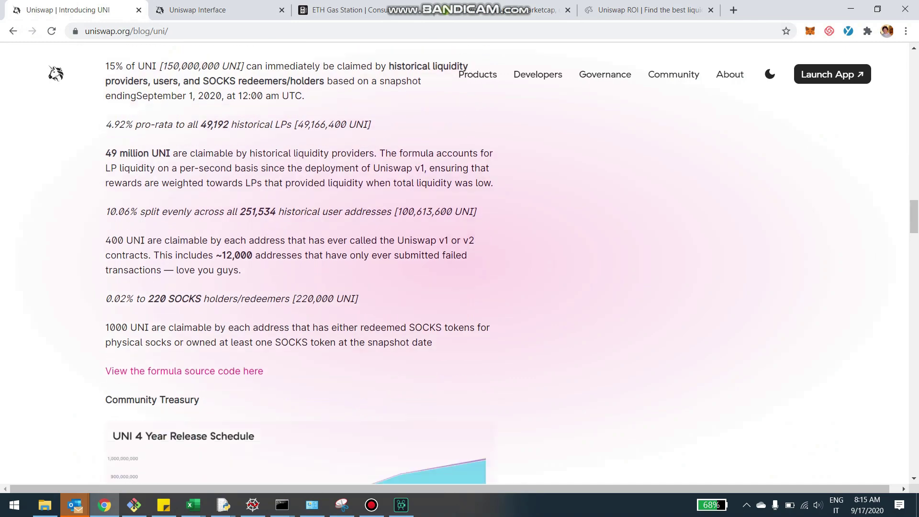
scroll(300, 261, down, 5)
scroll(299, 261, down, 3)
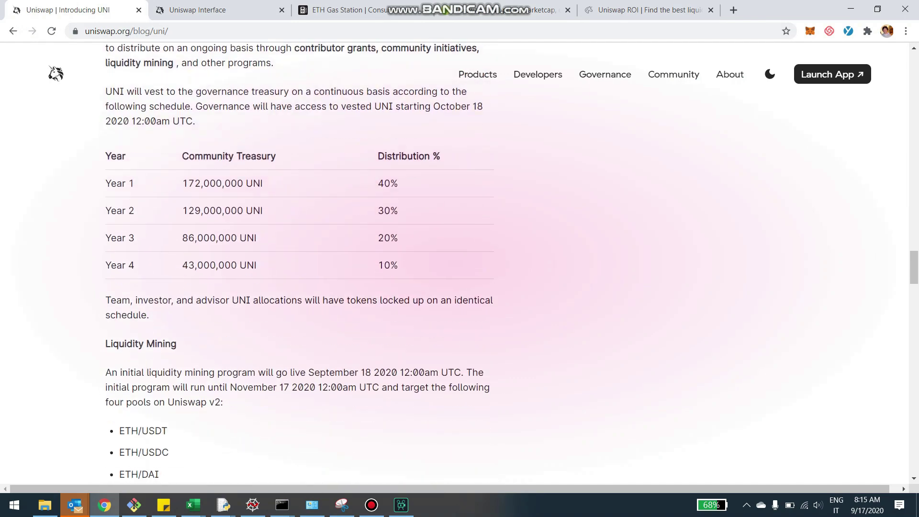
scroll(299, 263, down, 1)
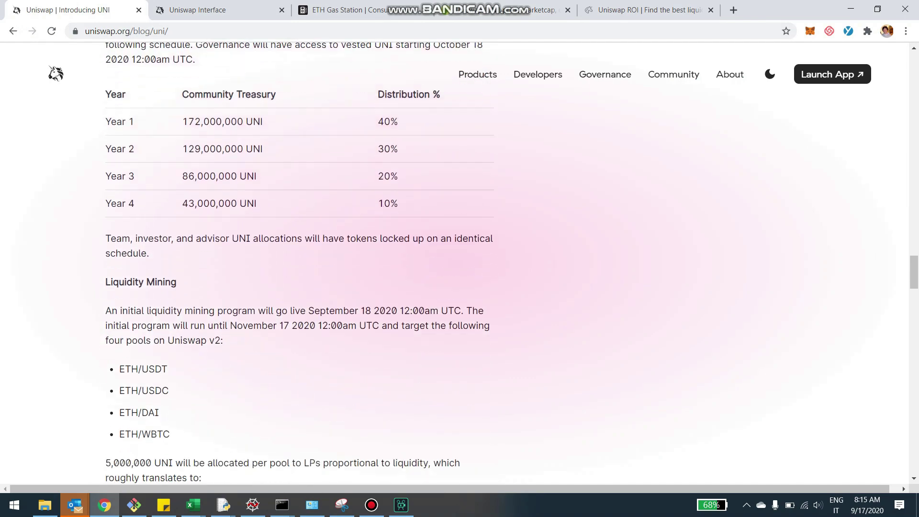
scroll(299, 263, down, 2)
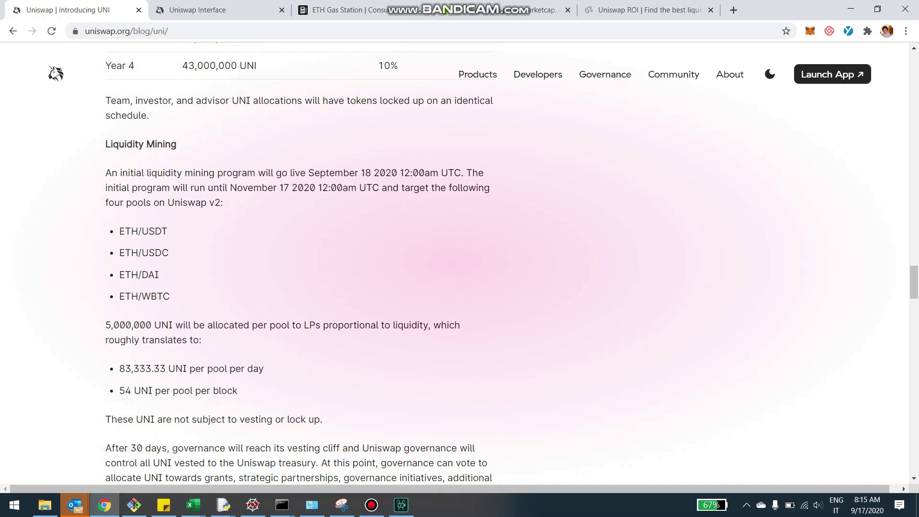
scroll(459, 287, down, 4)
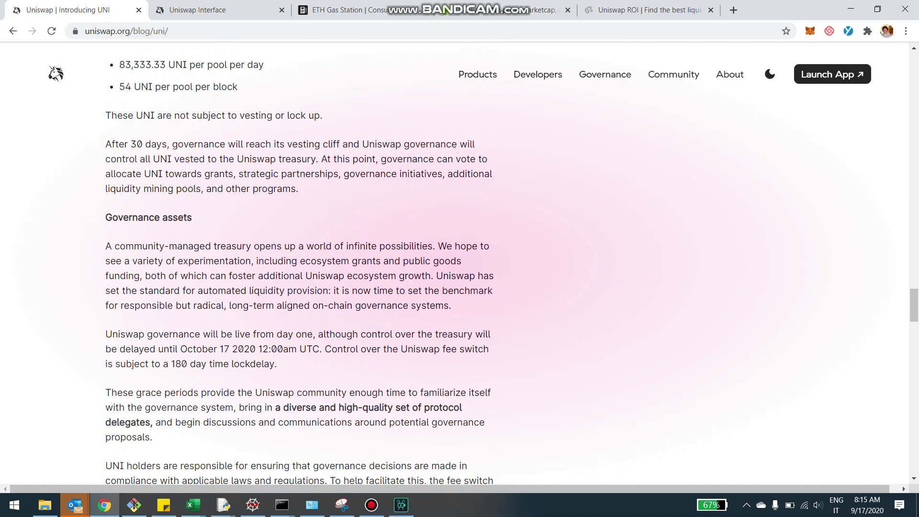
scroll(299, 266, down, 4)
scroll(299, 266, down, 4)
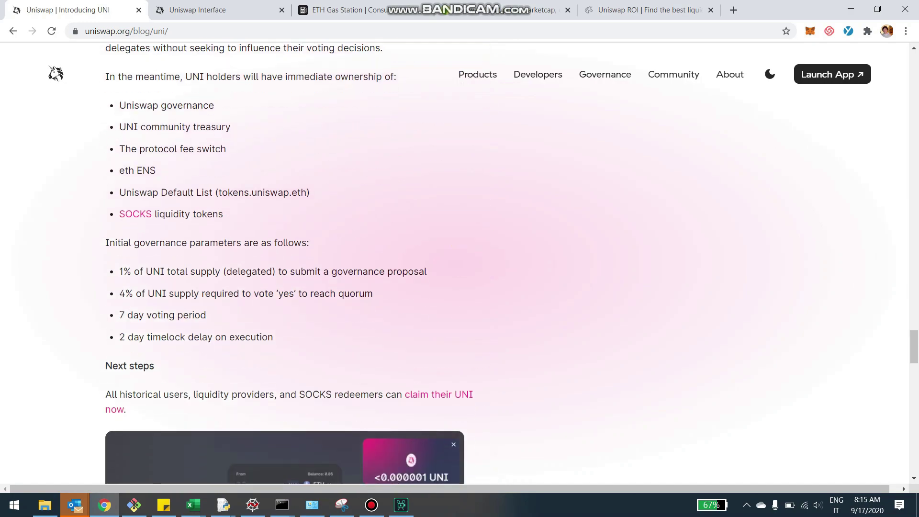
scroll(299, 266, up, 1)
scroll(300, 266, up, 1)
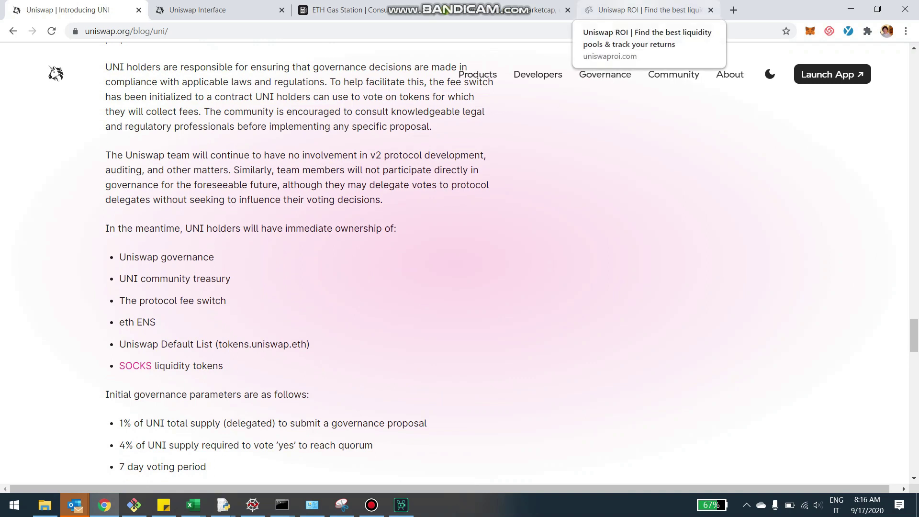
After reading the ownership list and governance parameters, switch to the Uniswap ROI tracker
click(643, 10)
scroll(460, 287, down, 2)
scroll(460, 288, down, 1)
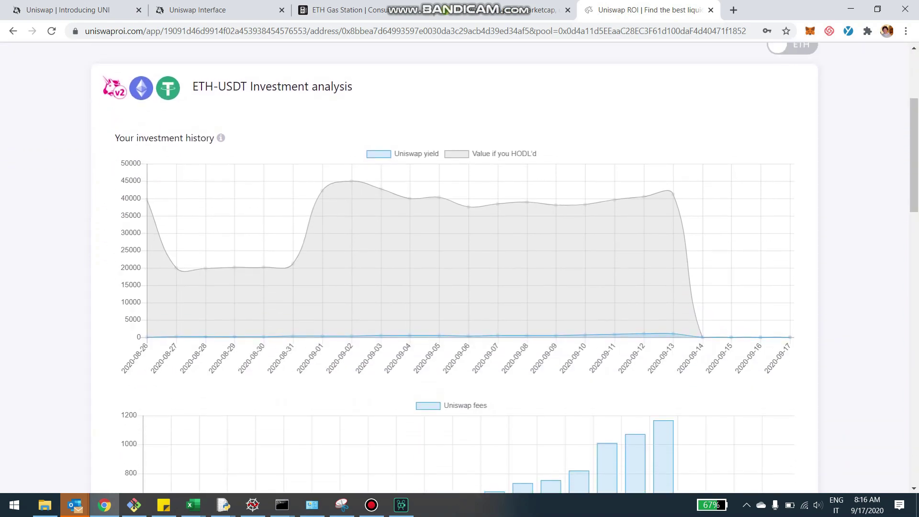
scroll(459, 287, up, 2)
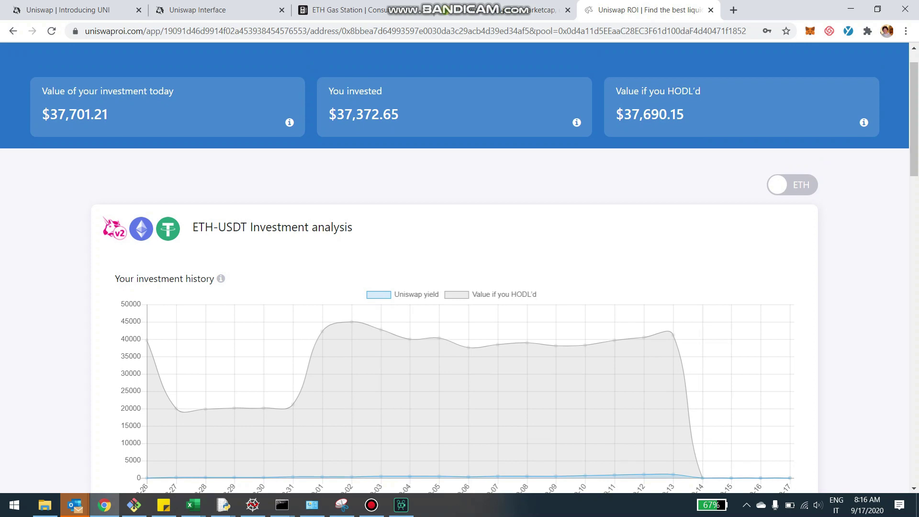
From the open positions list, open the ETH-USDT pool's investment analysis
click(13, 31)
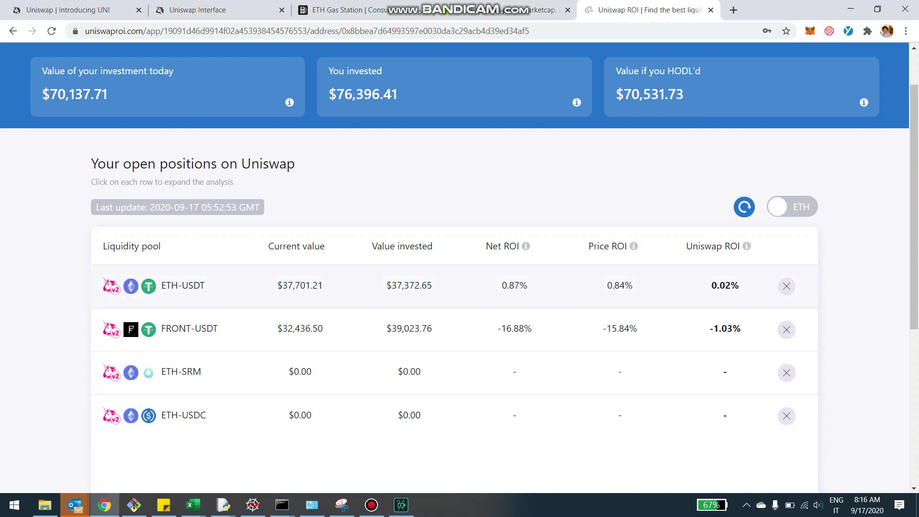
click(459, 286)
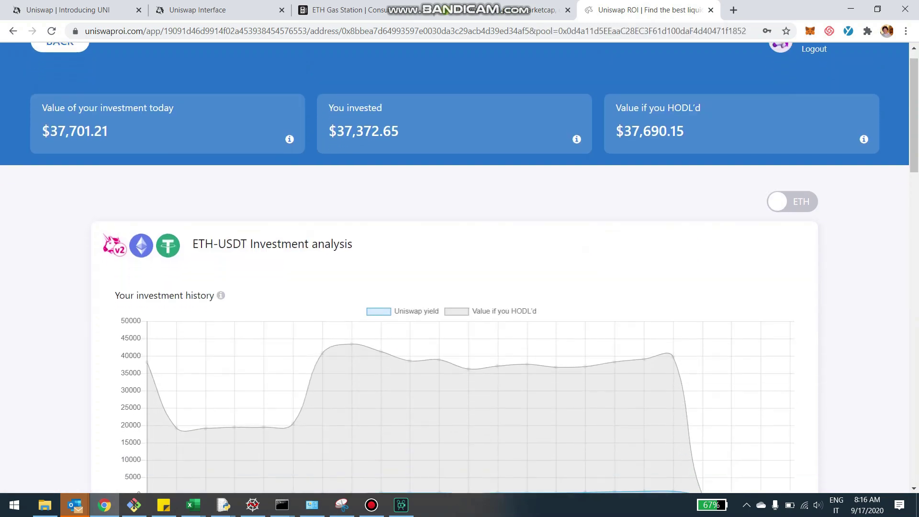
scroll(459, 268, down, 5)
scroll(459, 273, down, 3)
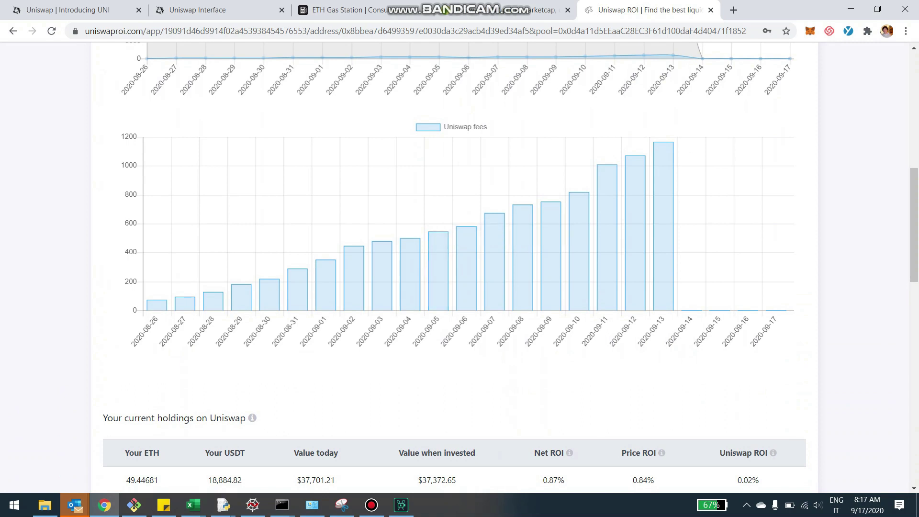
scroll(460, 265, down, 2)
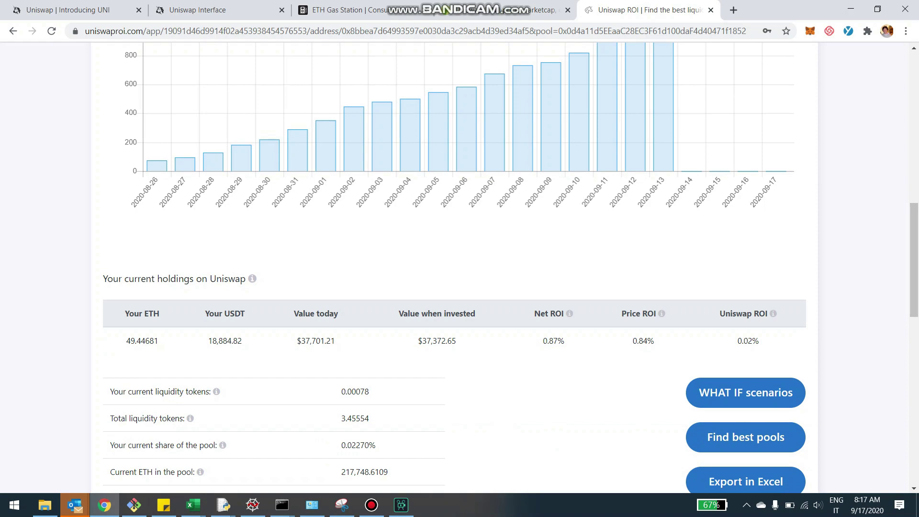
scroll(459, 267, up, 4)
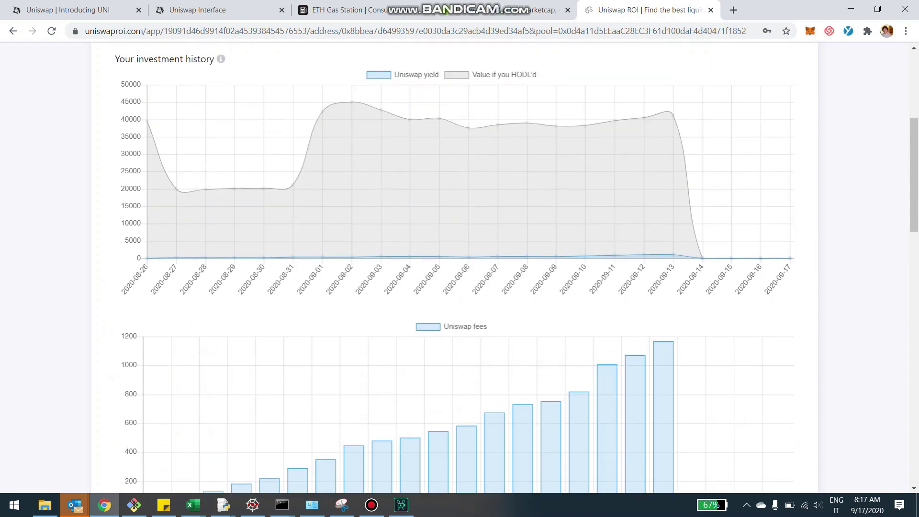
scroll(459, 266, down, 2)
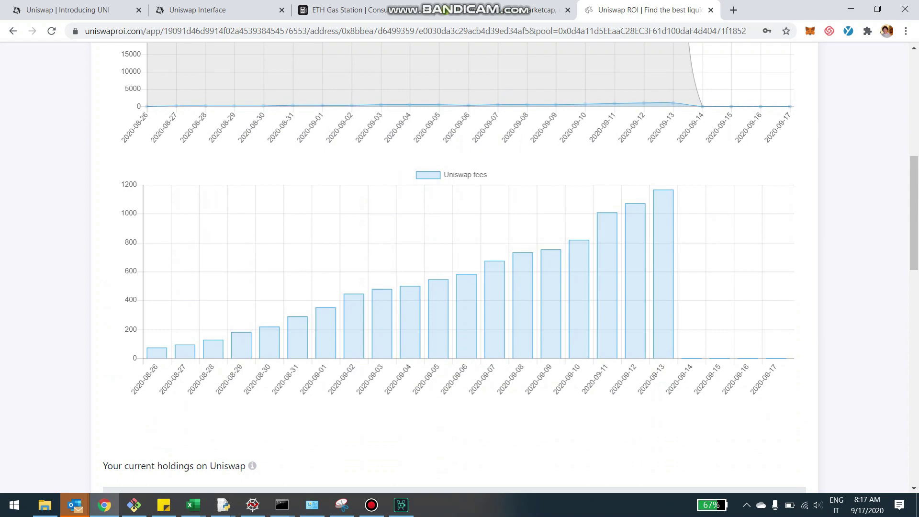
scroll(459, 266, down, 1)
scroll(459, 266, down, 6)
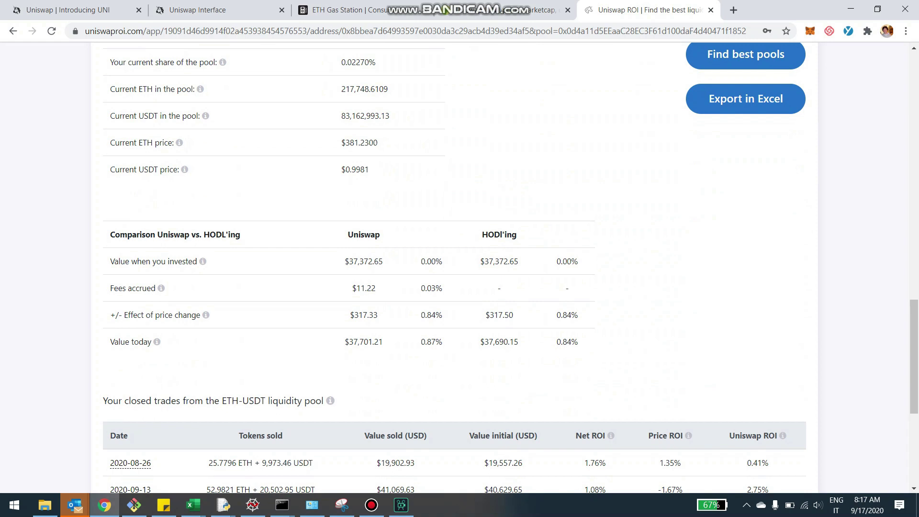
scroll(459, 266, up, 1)
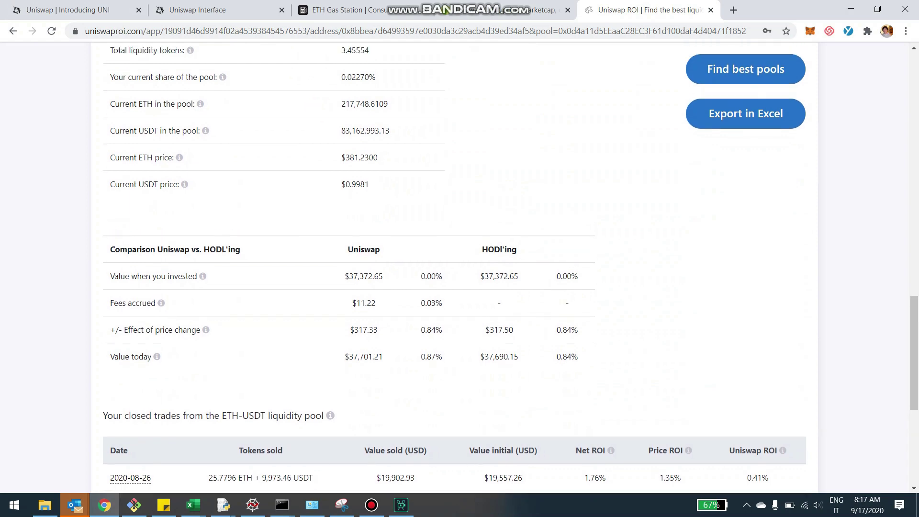
scroll(459, 266, up, 2)
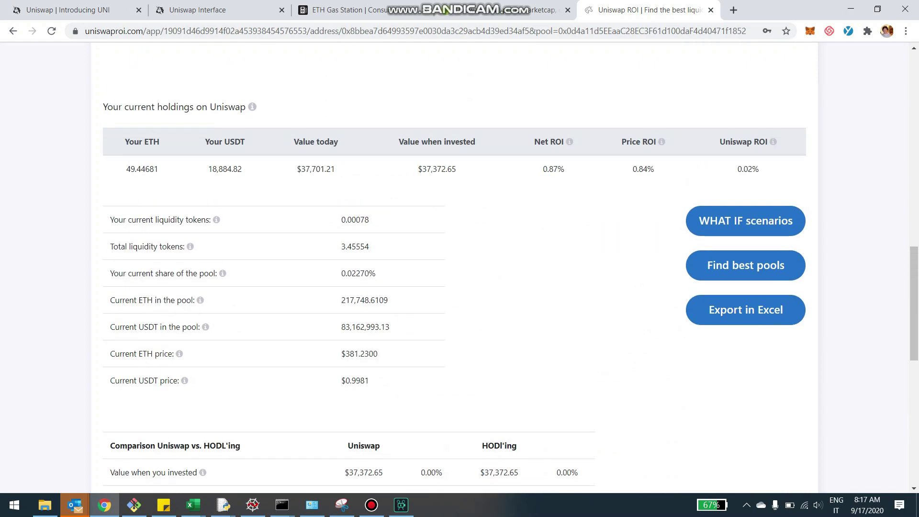
scroll(460, 265, up, 3)
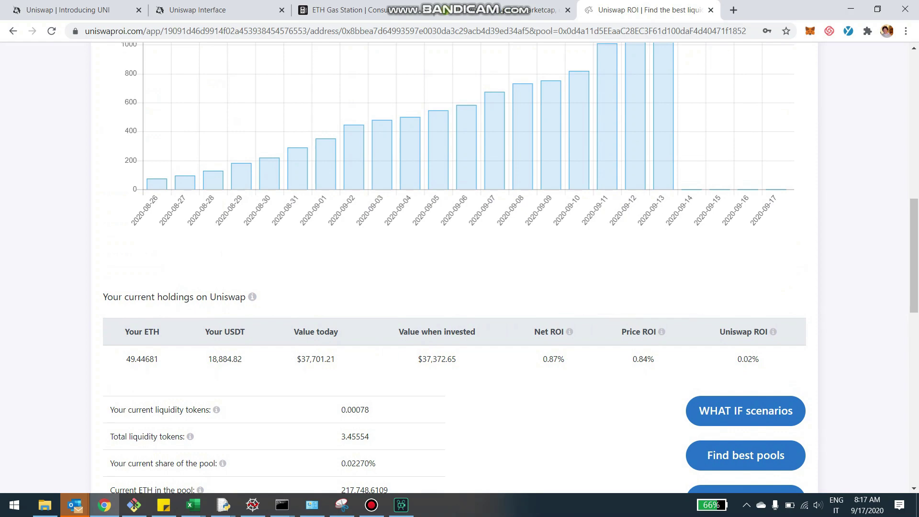
After reviewing ETH-USDT holdings, HODL comparison and closed trades, return to the open positions list
click(13, 31)
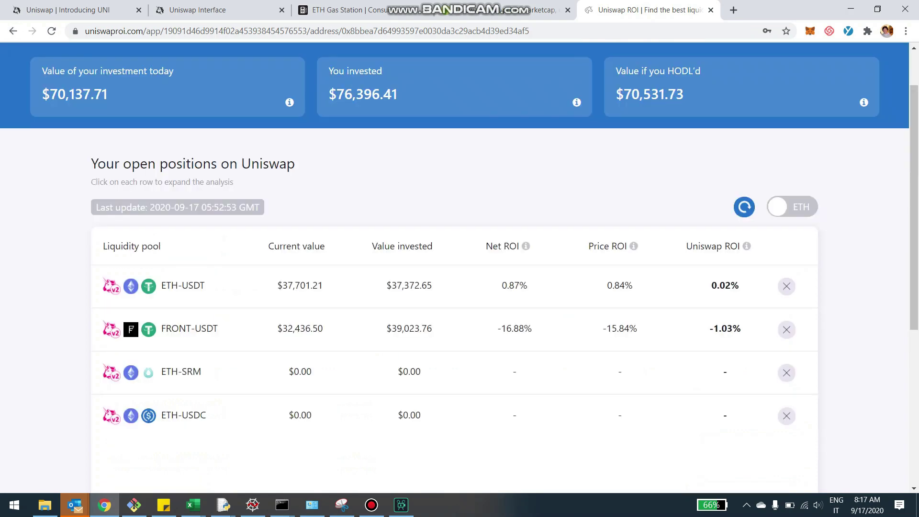
scroll(460, 266, down, 4)
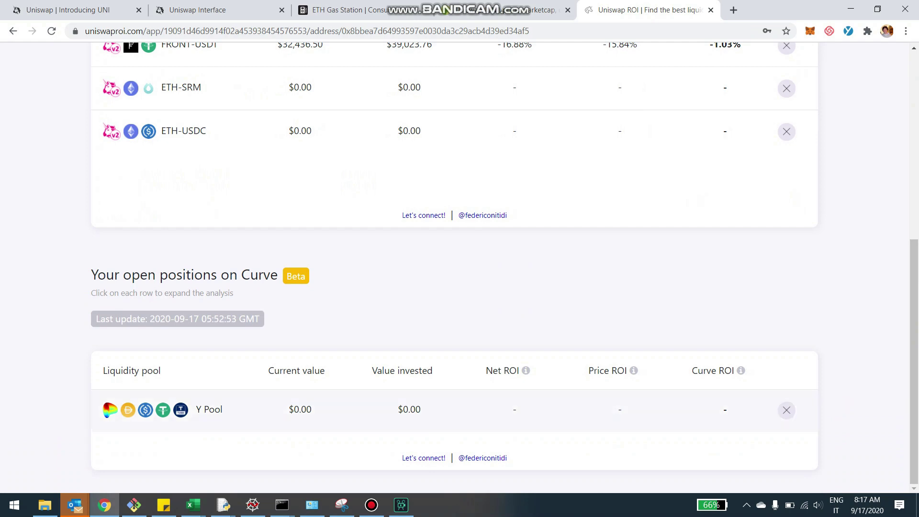
click(209, 410)
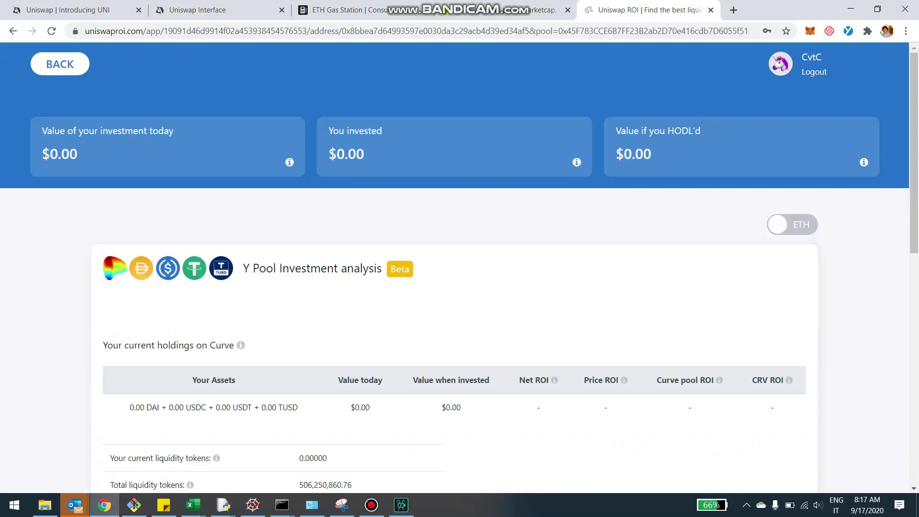
scroll(459, 266, down, 2)
scroll(460, 266, down, 1)
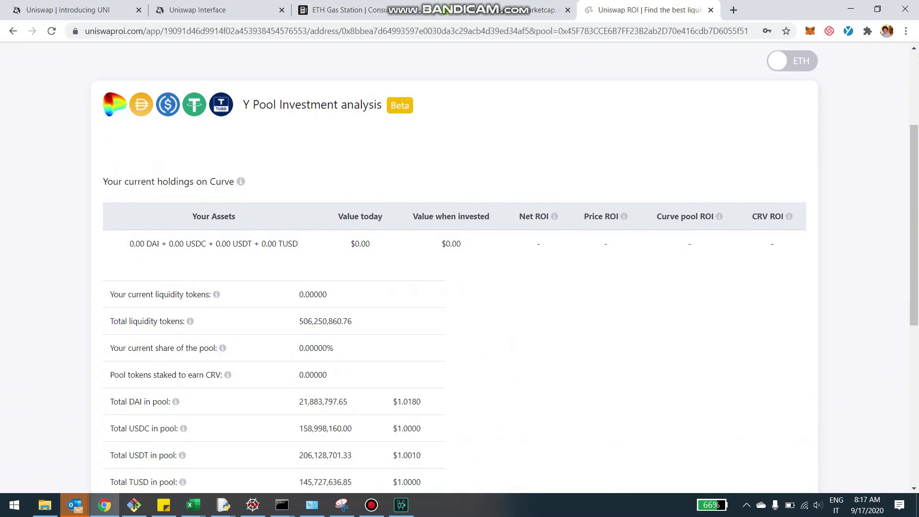
scroll(459, 265, down, 2)
scroll(459, 265, down, 4)
scroll(460, 266, up, 8)
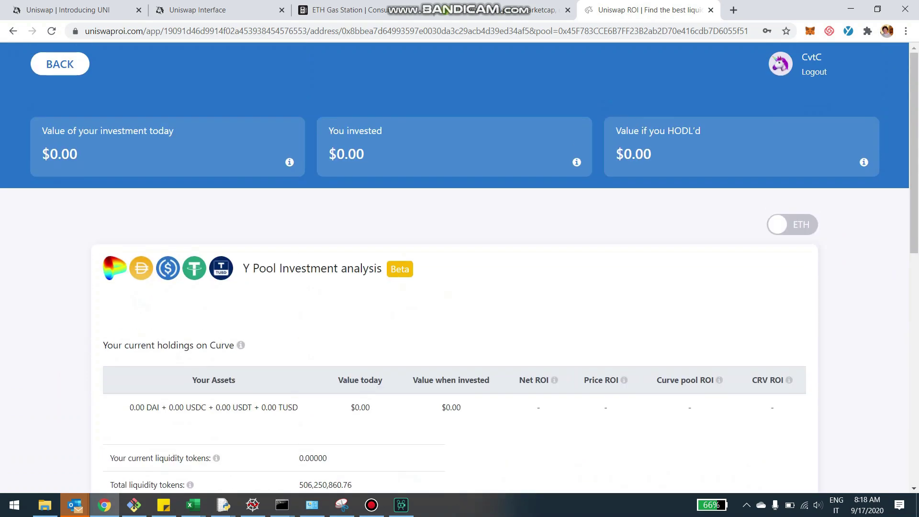
key(alt+Left)
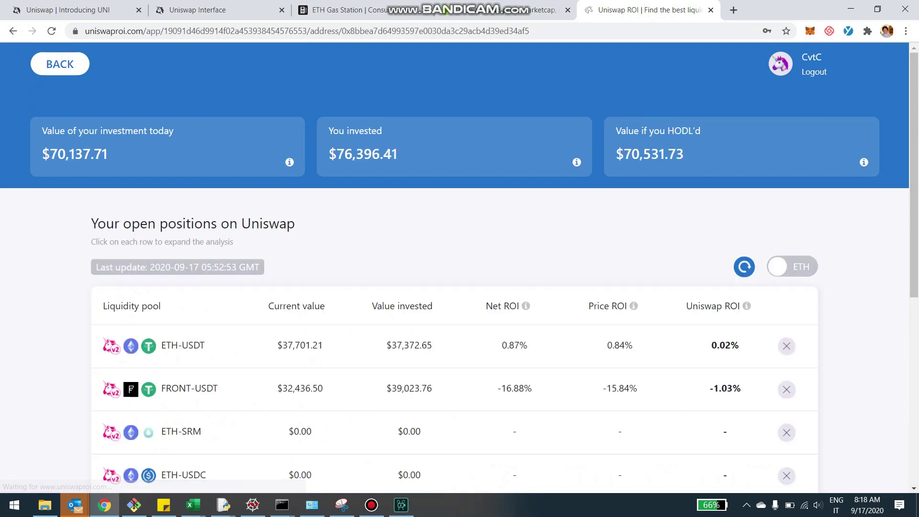